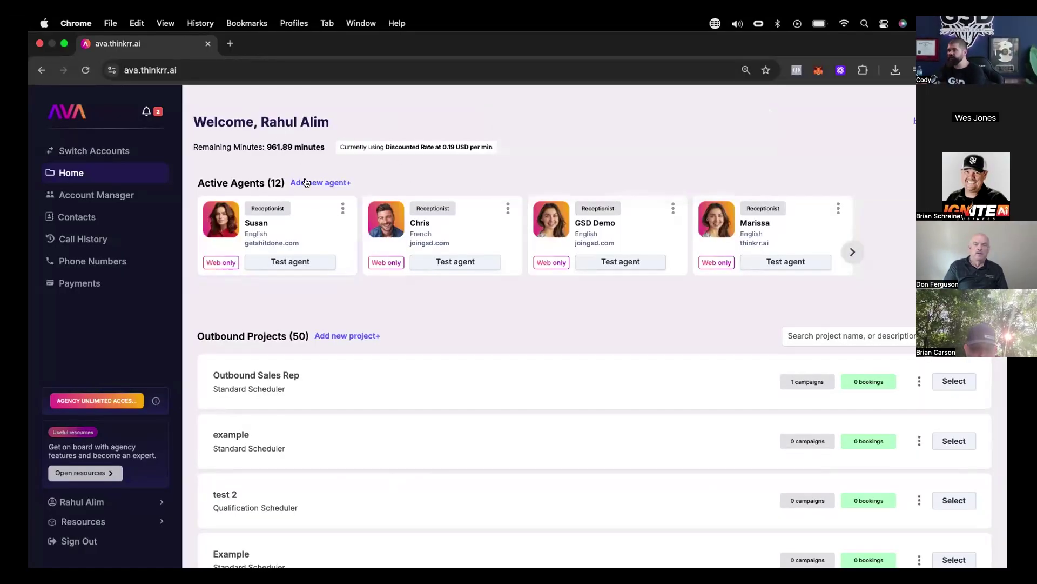
# Start a new agent that talks to users on the web
pyautogui.click(306, 182)
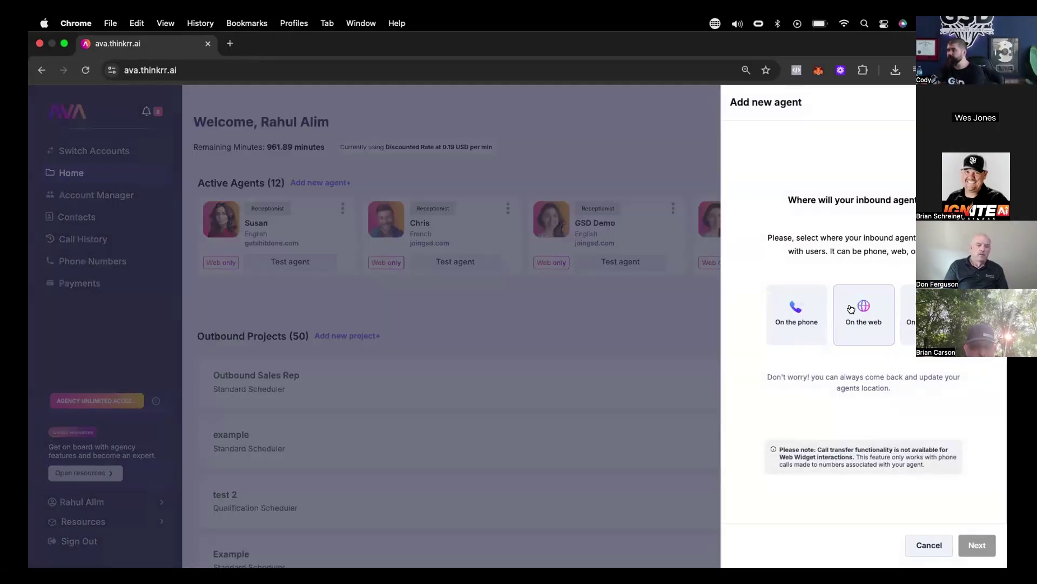
pyautogui.click(864, 313)
pyautogui.click(976, 545)
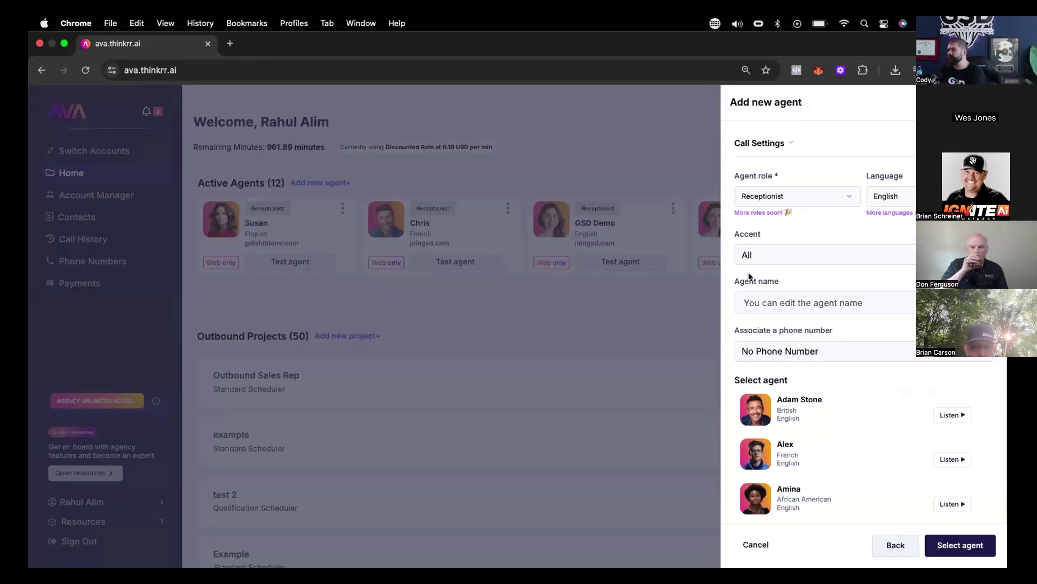
# Name the agent 'Sus', pick the Susan persona, and create the agent
pyautogui.click(760, 297)
pyautogui.write('Susan')
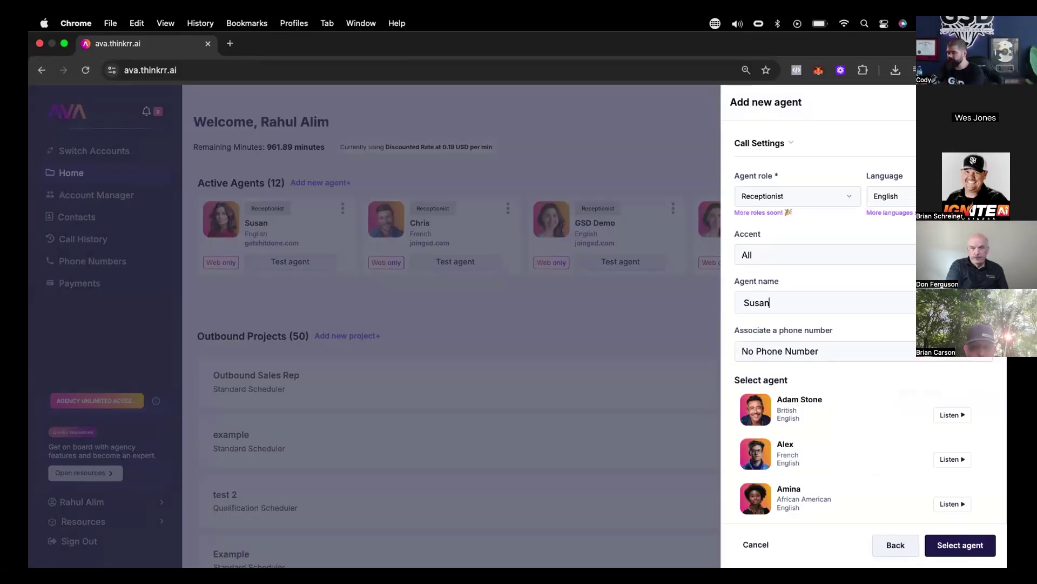
pyautogui.press('super+f')
pyautogui.write('susa')
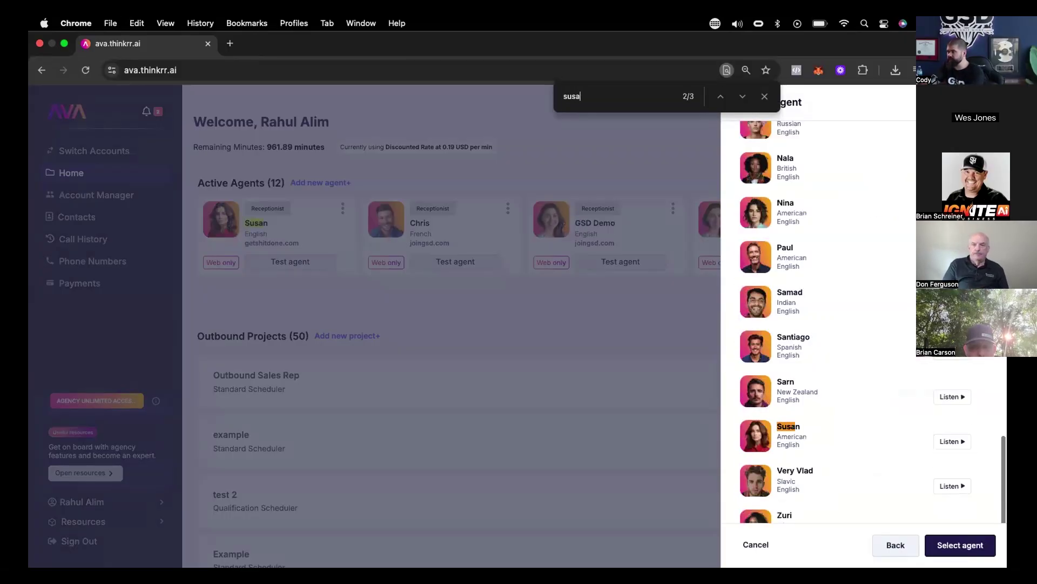
pyautogui.click(868, 435)
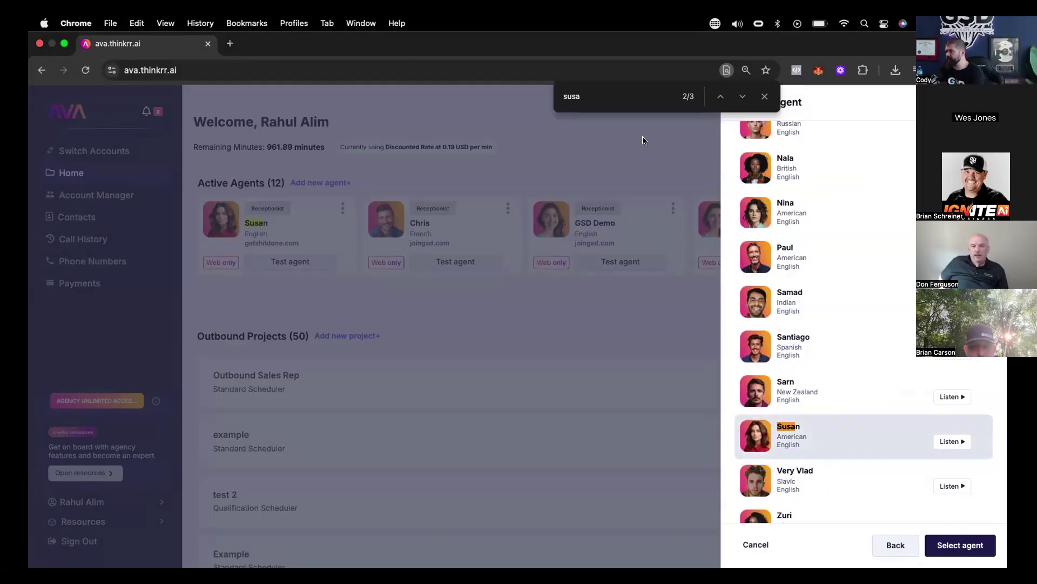
pyautogui.click(765, 97)
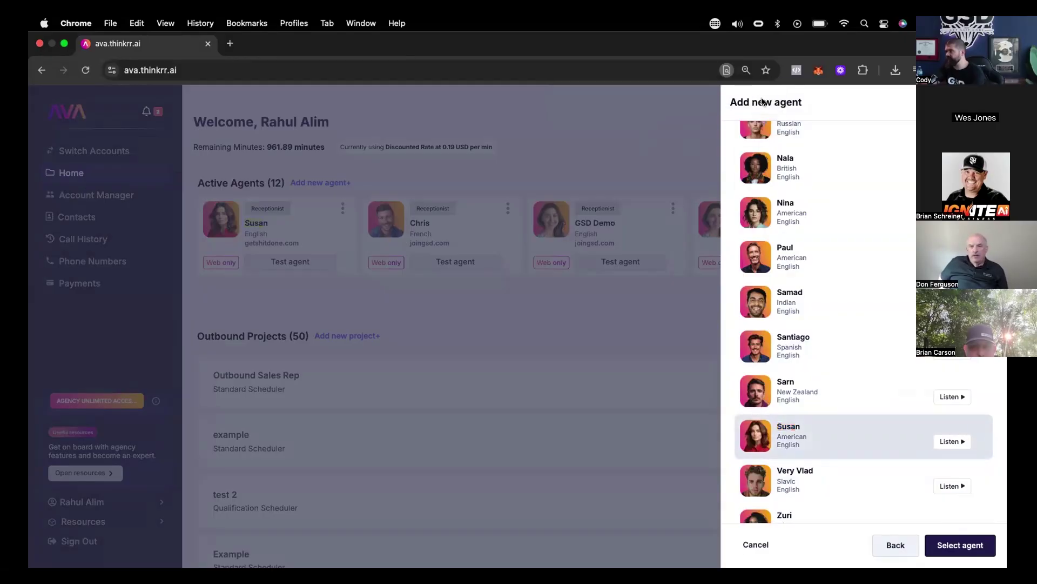
pyautogui.click(944, 545)
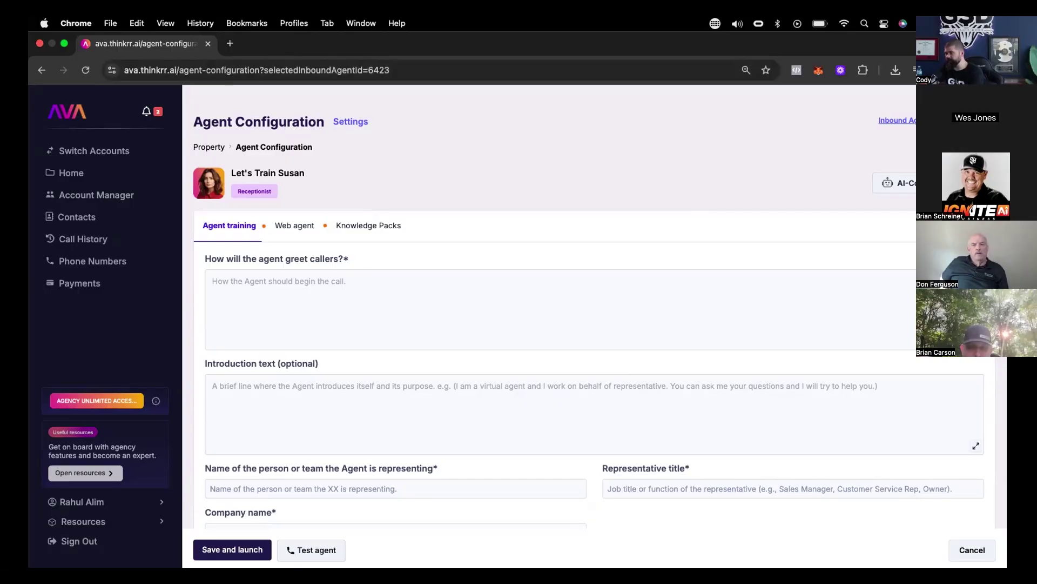
# Launch the AI-Co-pilot voice dialog from the Agent Configuration page
pyautogui.click(905, 182)
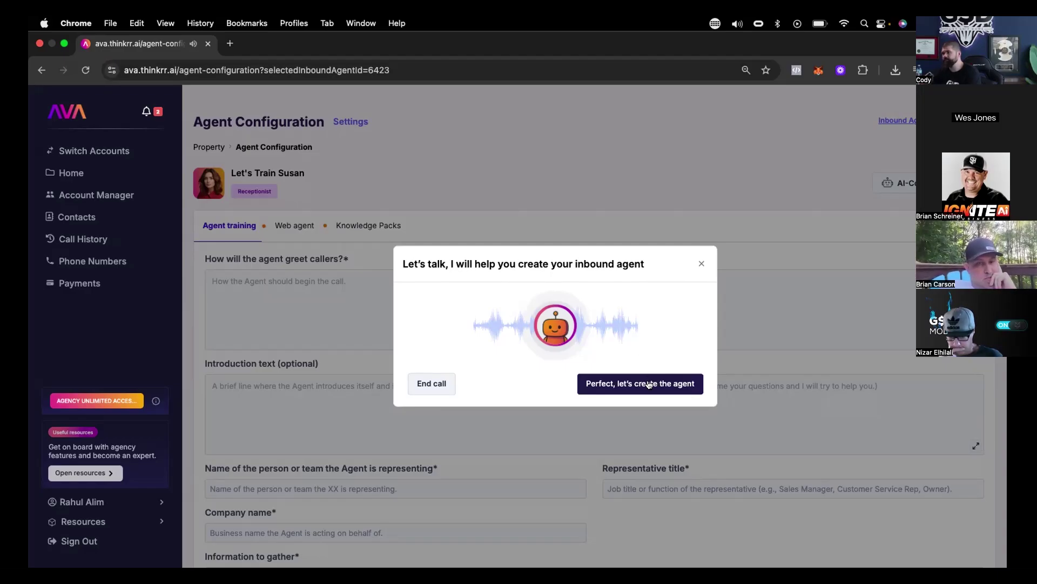
# Have the co-pilot create the agent and fill in its training form
pyautogui.click(649, 384)
pyautogui.scroll(-2, 595, 295)
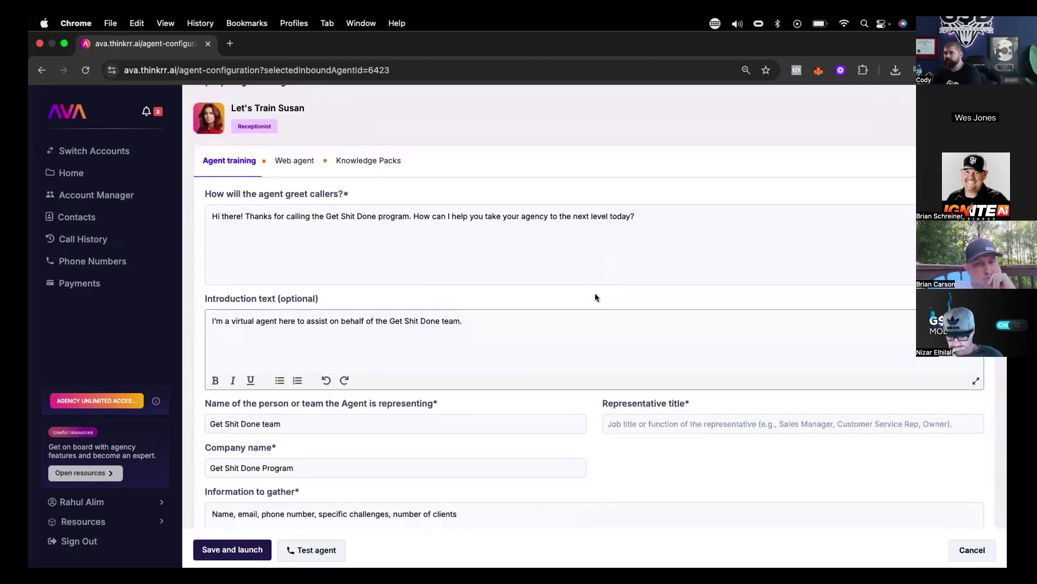
pyautogui.scroll(-6, 595, 293)
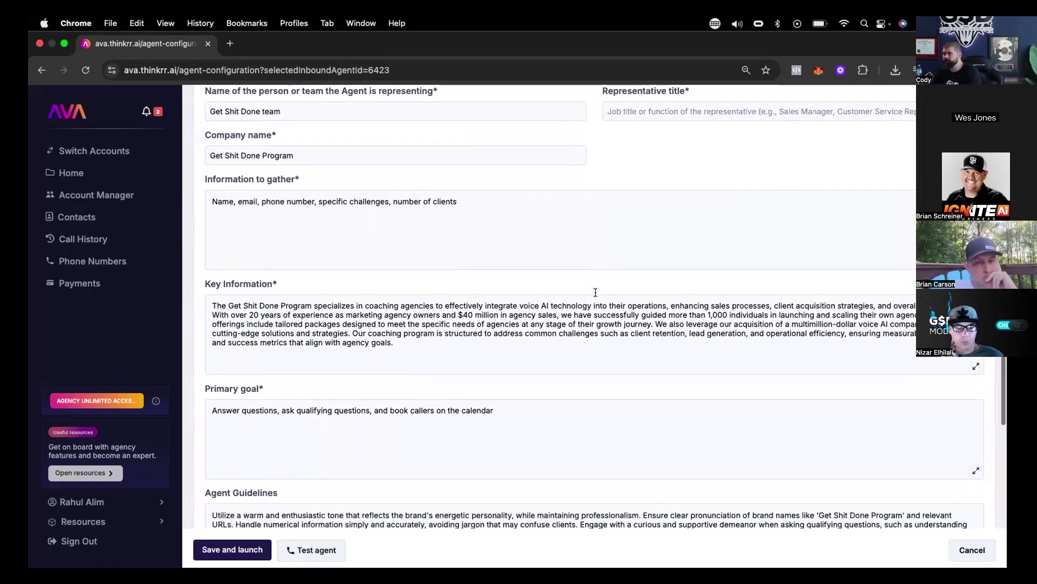
pyautogui.scroll(-3, 596, 291)
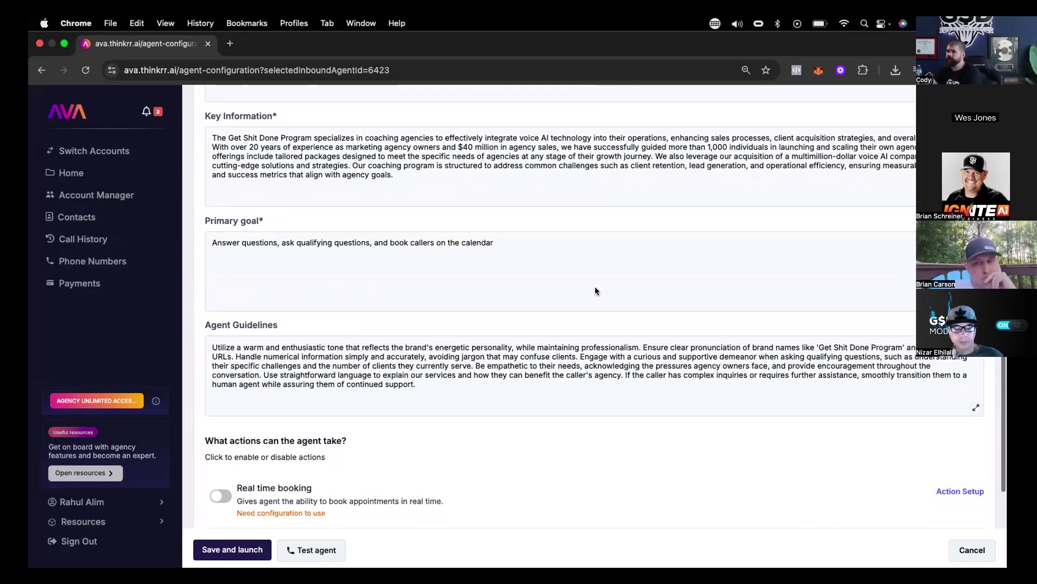
pyautogui.scroll(-3, 594, 289)
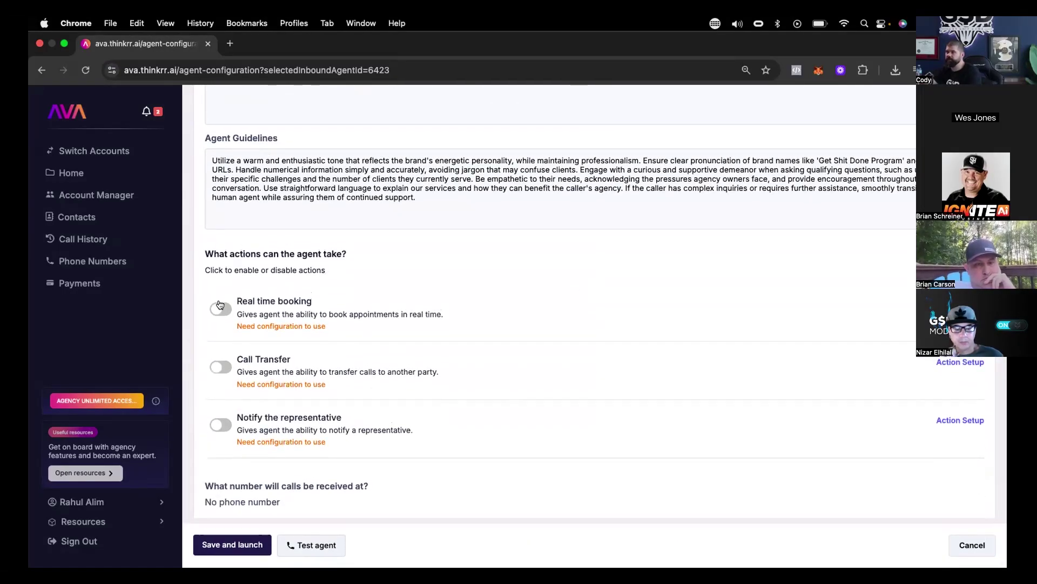
# Set the representative title to Owner and the website to joinsgsd.com for testing
pyautogui.click(319, 544)
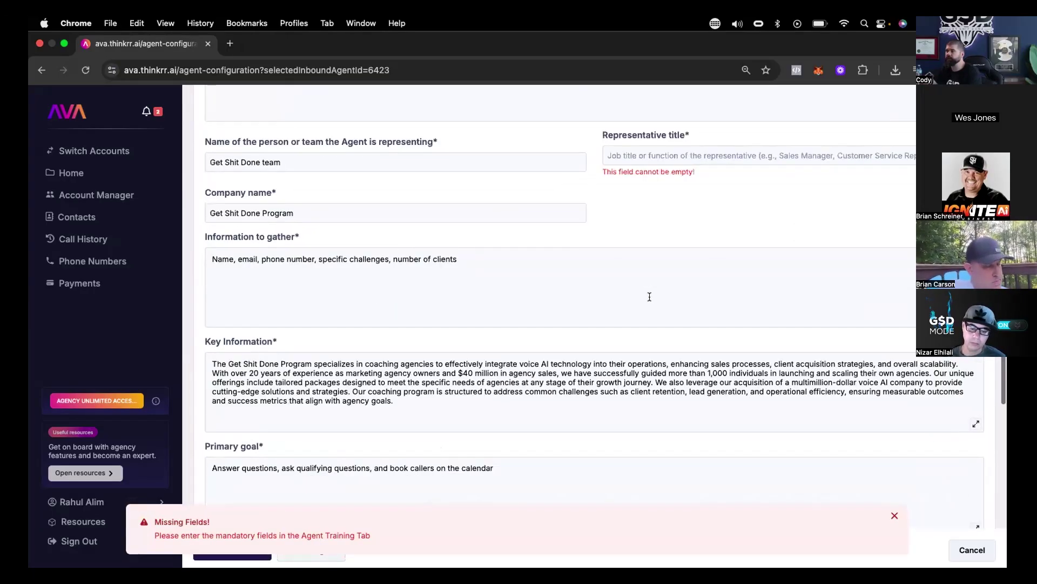
pyautogui.click(659, 146)
pyautogui.write('Owner')
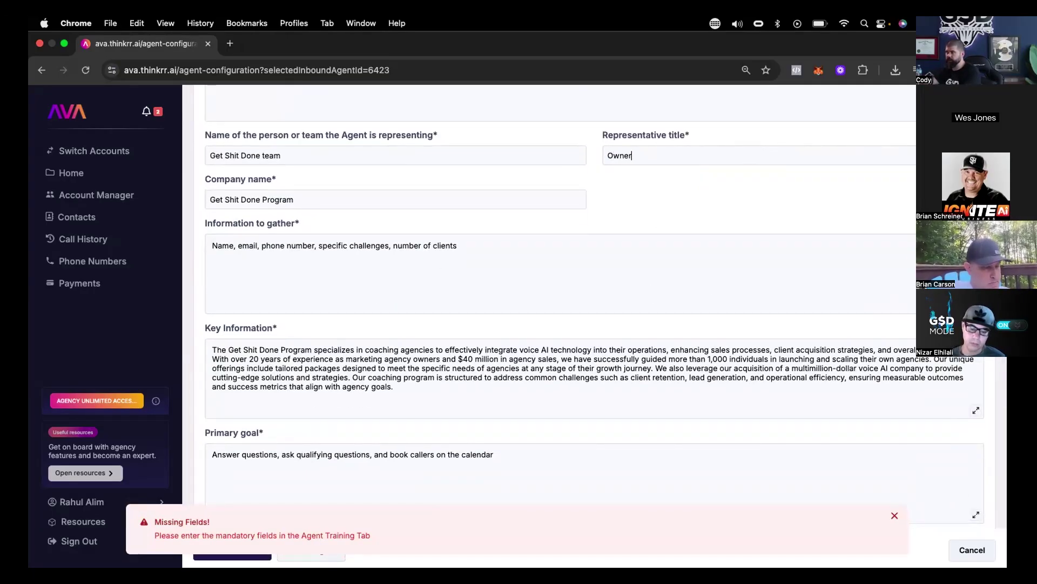
pyautogui.scroll(-10, 815, 266)
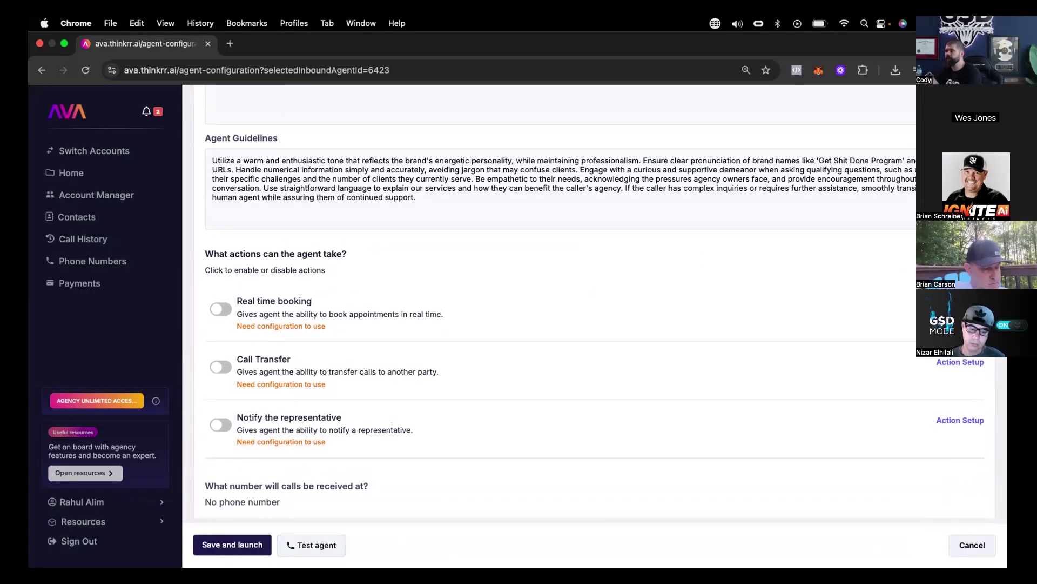
pyautogui.click(316, 544)
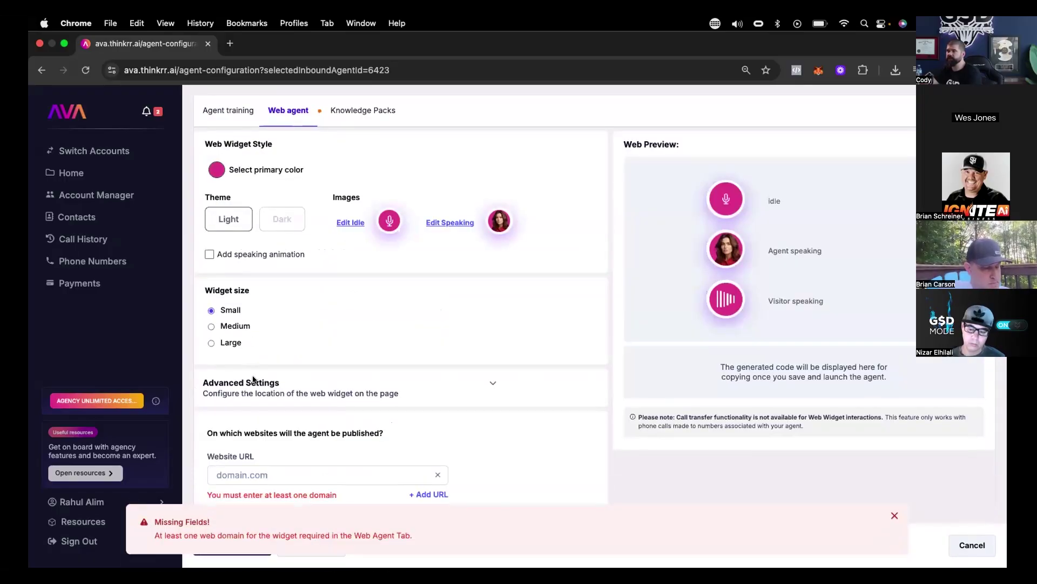
pyautogui.click(278, 468)
pyautogui.write('joinsg')
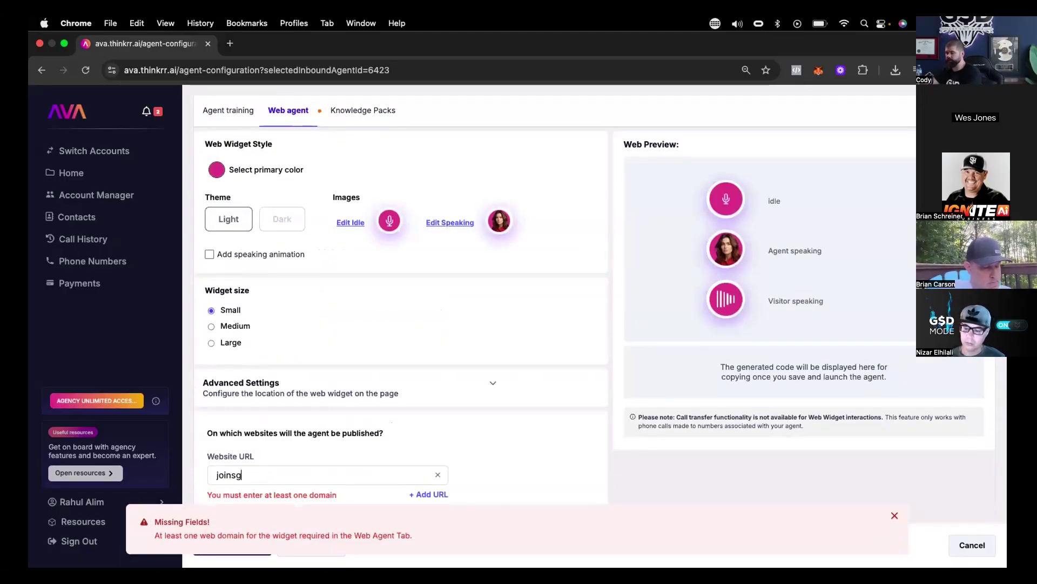
pyautogui.write('sd.com')
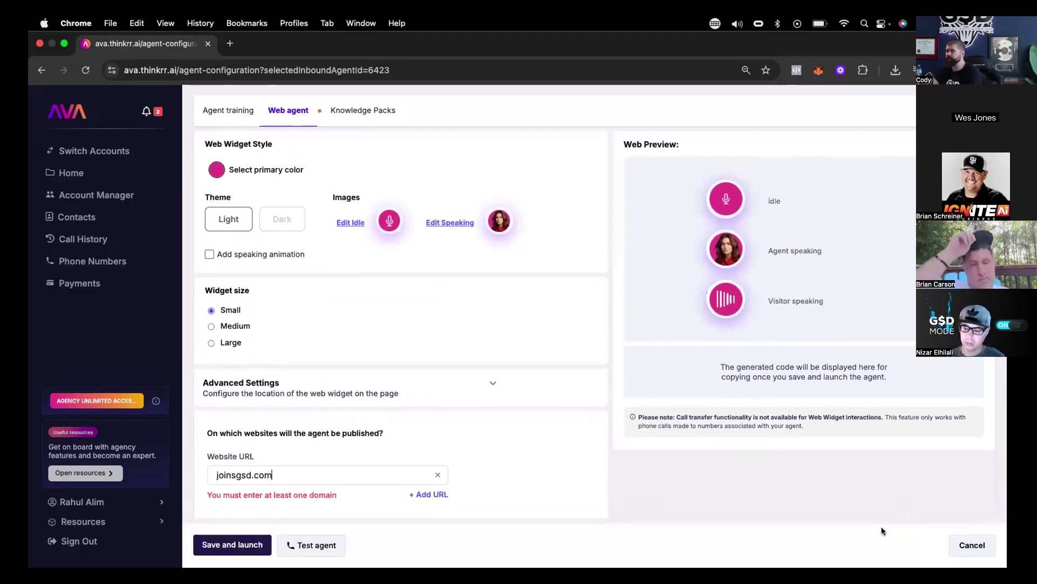
# Open the test call simulation and start a web call with Susan
pyautogui.click(305, 545)
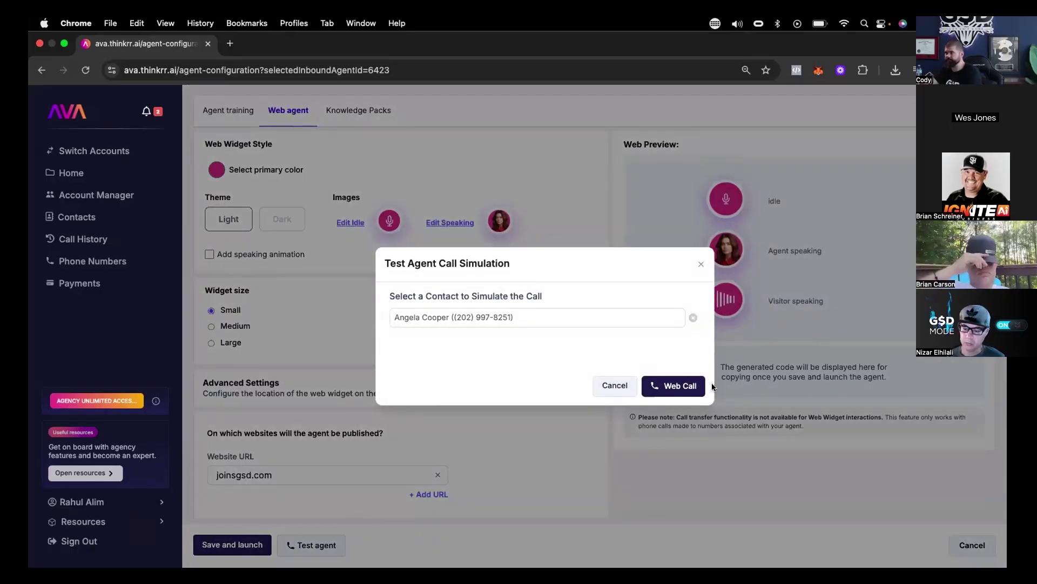
pyautogui.click(672, 387)
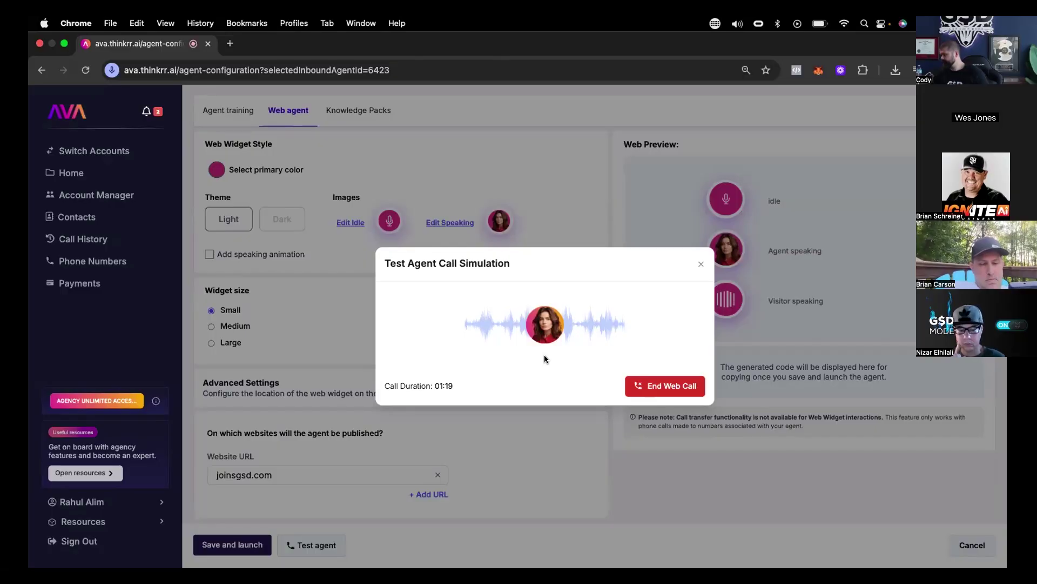
pyautogui.moveTo(569, 563)
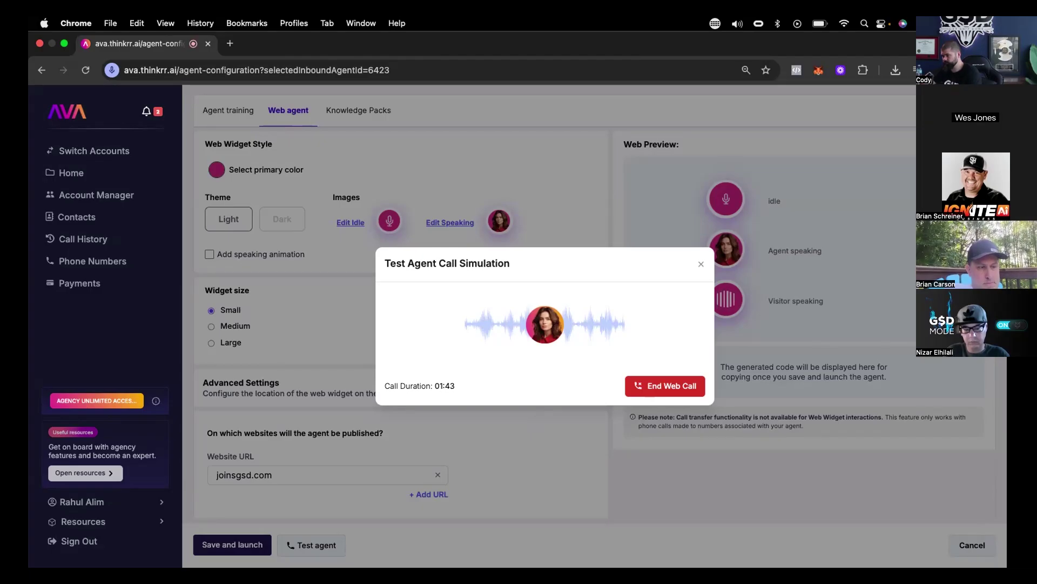
# End the web test call with the Susan agent
pyautogui.click(660, 384)
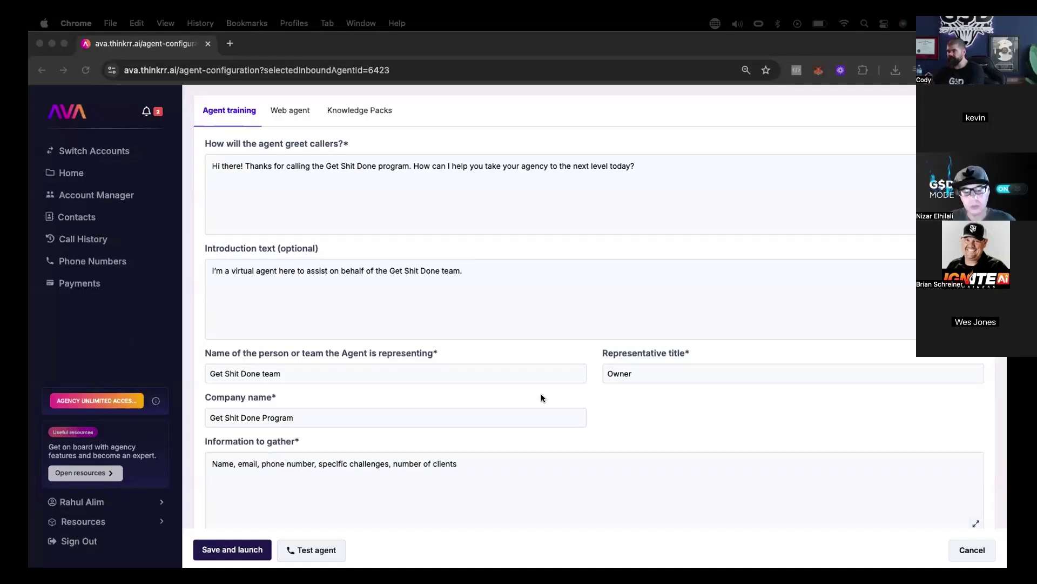
pyautogui.scroll(-10, 540, 393)
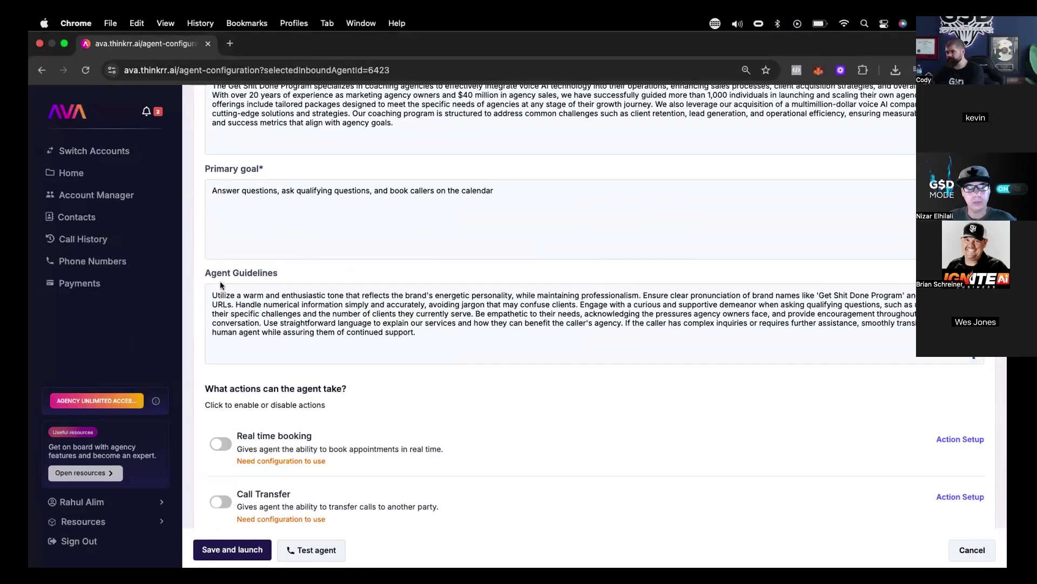
pyautogui.moveTo(212, 295); pyautogui.dragTo(484, 339)
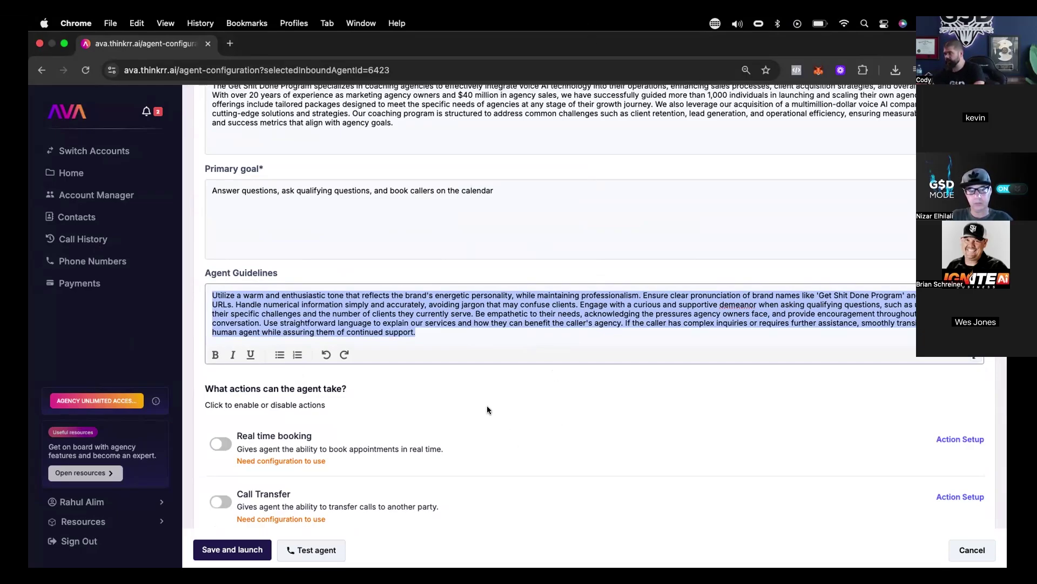
pyautogui.scroll(15, 487, 410)
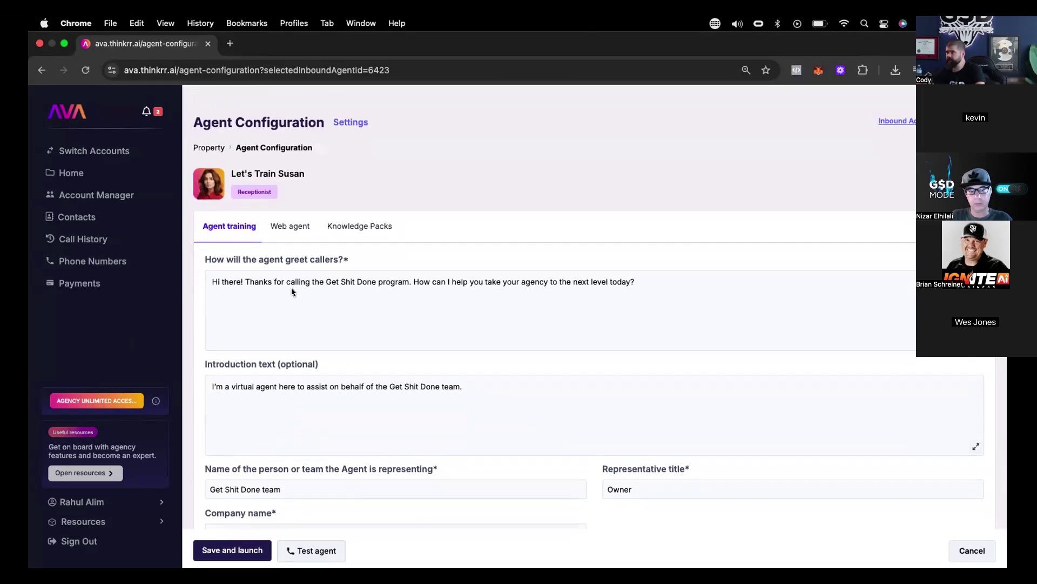
pyautogui.click(420, 281)
pyautogui.moveTo(418, 279); pyautogui.dragTo(627, 281)
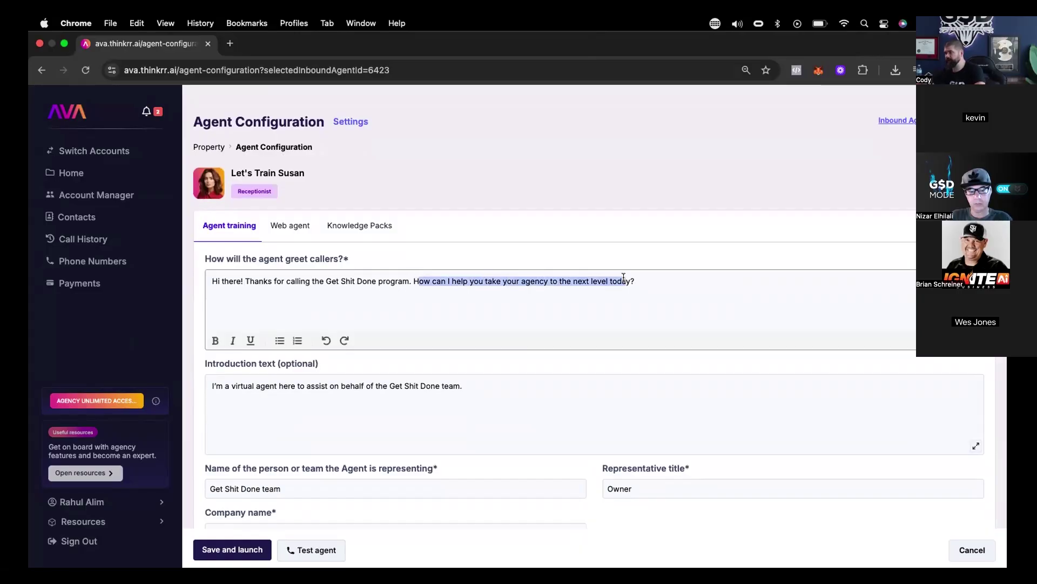
pyautogui.click(451, 277)
pyautogui.moveTo(452, 277); pyautogui.dragTo(641, 279)
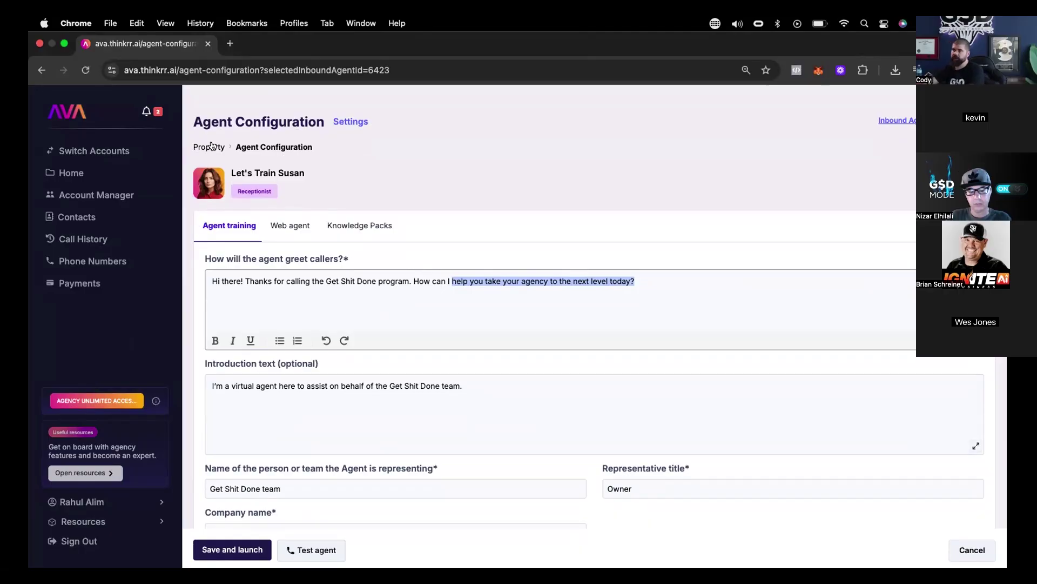
# From the home page, start a new agent placed on the web
pyautogui.click(85, 173)
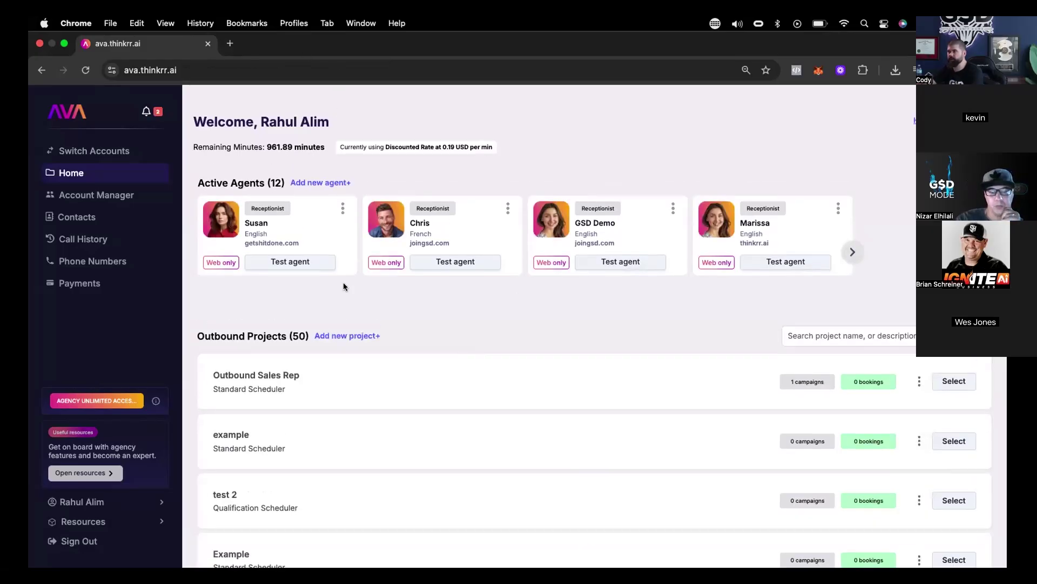
pyautogui.click(320, 183)
pyautogui.click(864, 313)
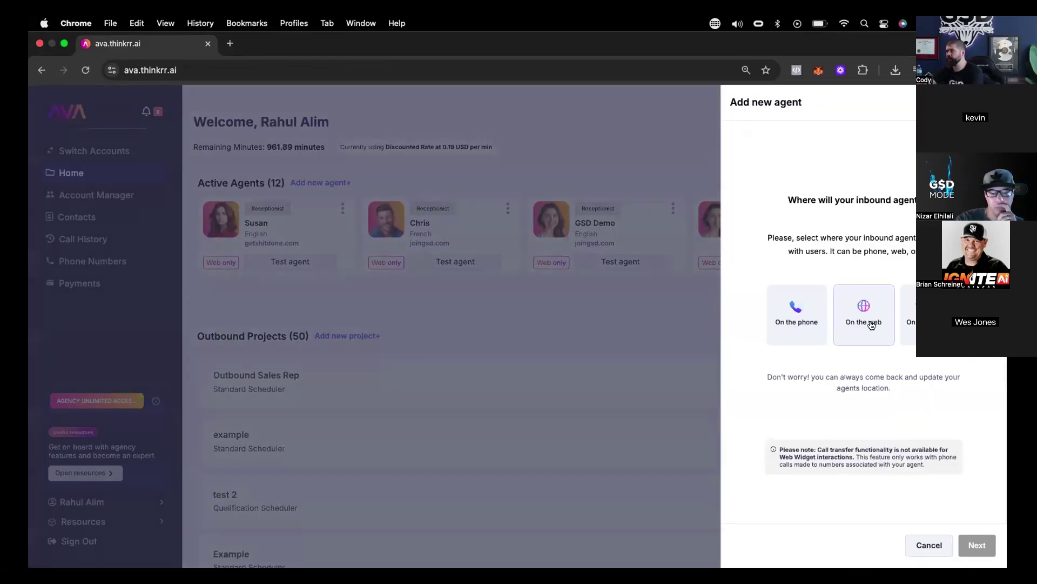
pyautogui.click(977, 545)
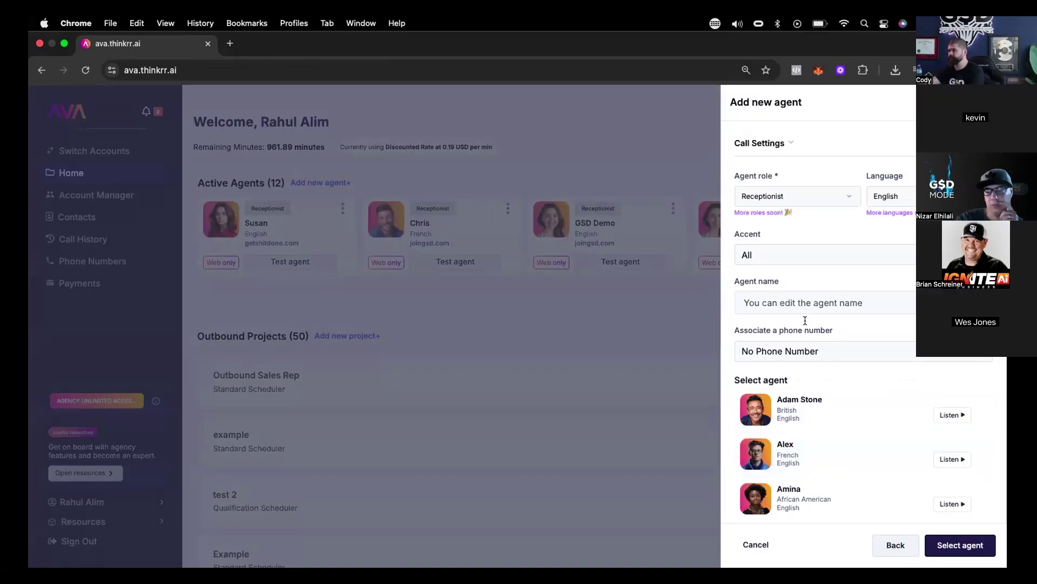
# Name the agent 'Syusan', select the Susan persona, and create it
pyautogui.click(771, 301)
pyautogui.write('Sy')
pyautogui.write('usan')
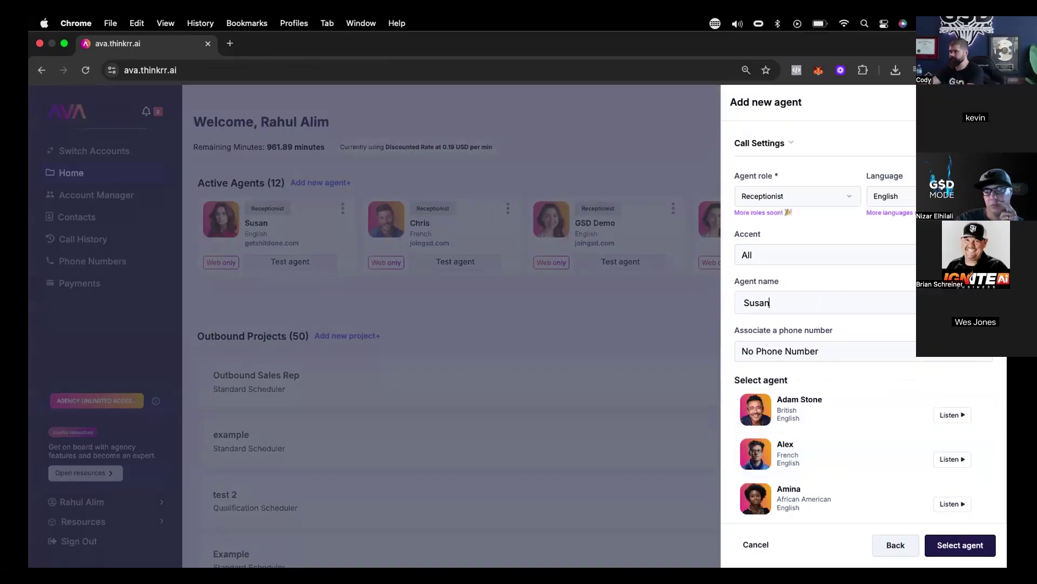
pyautogui.press('super+f')
pyautogui.write('susan')
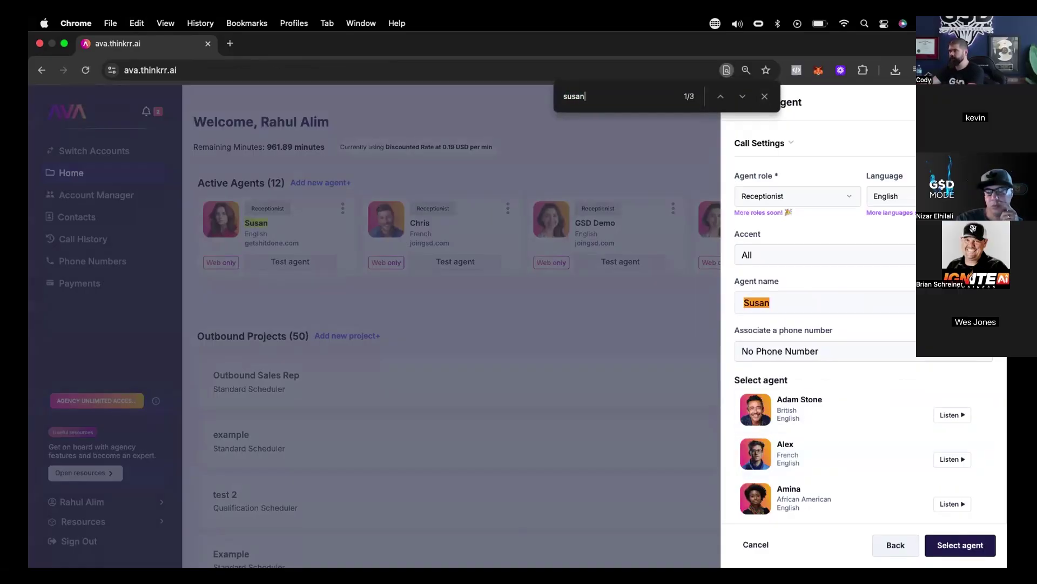
pyautogui.scroll(-10, 929, 405)
pyautogui.click(834, 449)
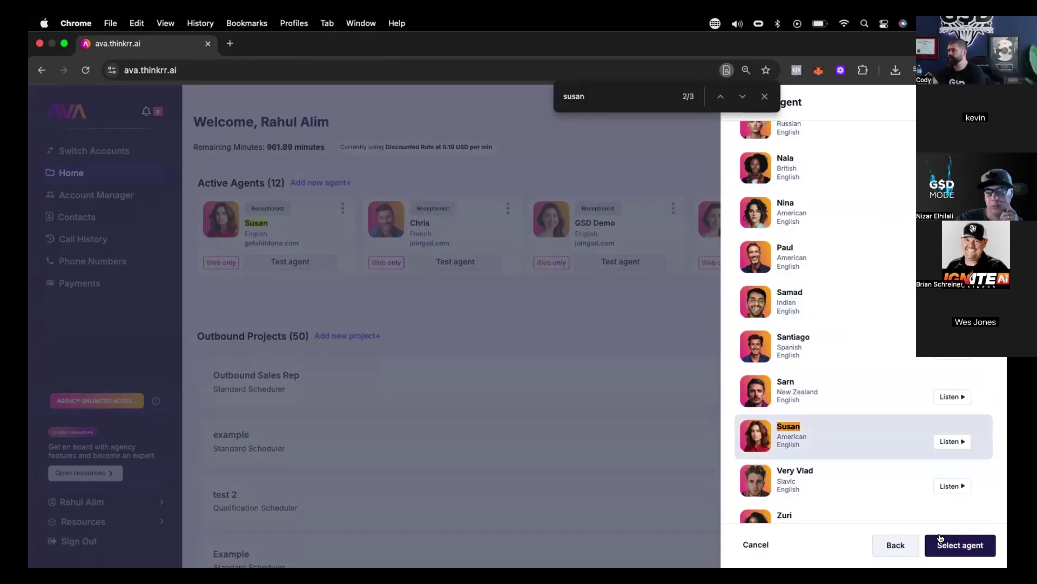
pyautogui.click(923, 545)
# Dismiss Chrome's find bar over the Let's Train Susan configuration page
pyautogui.click(765, 97)
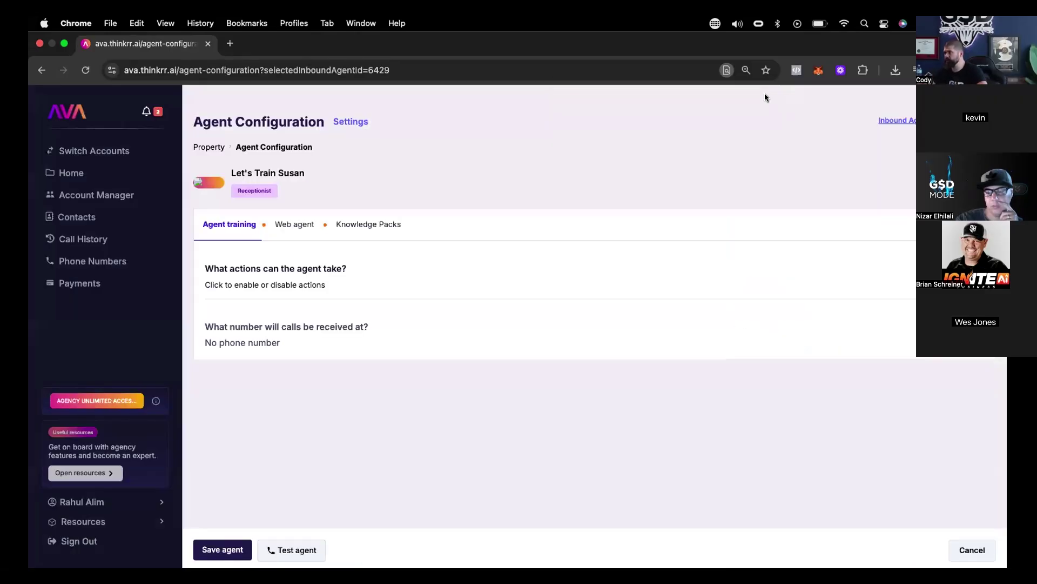